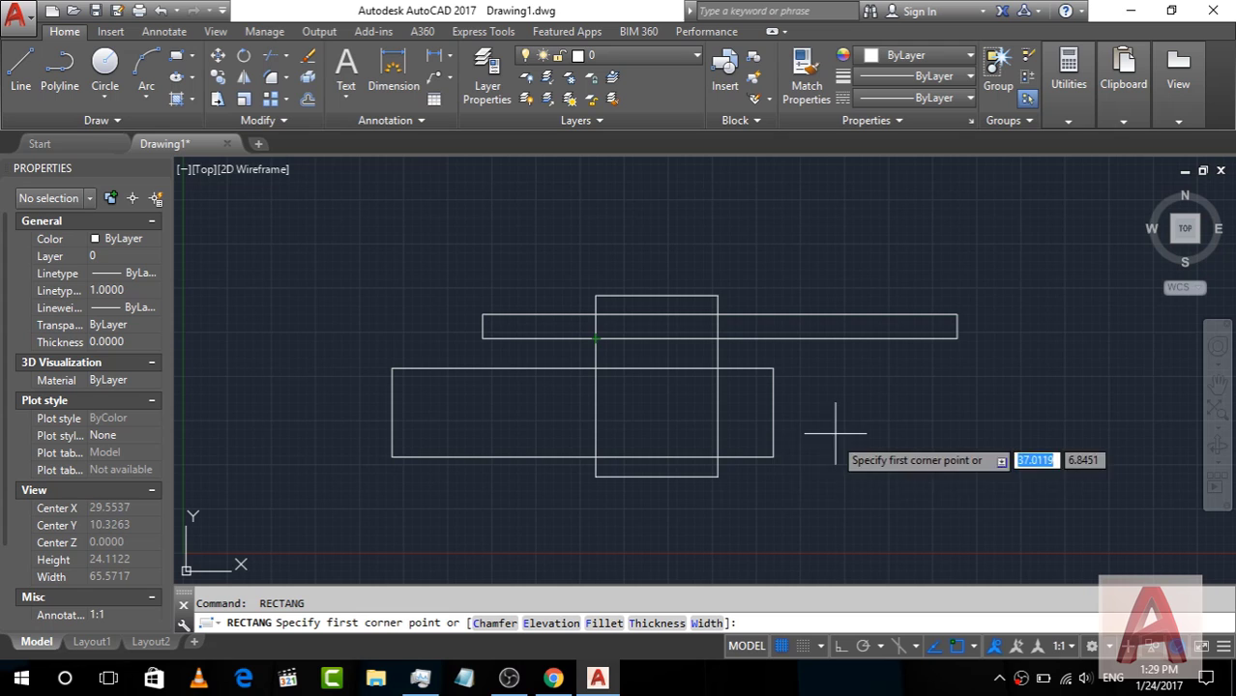
# Step: Cancel the pending RECTANG command with Esc, zooming to view the three overlapping rectangles
pyautogui.scroll(6, 725, 314)
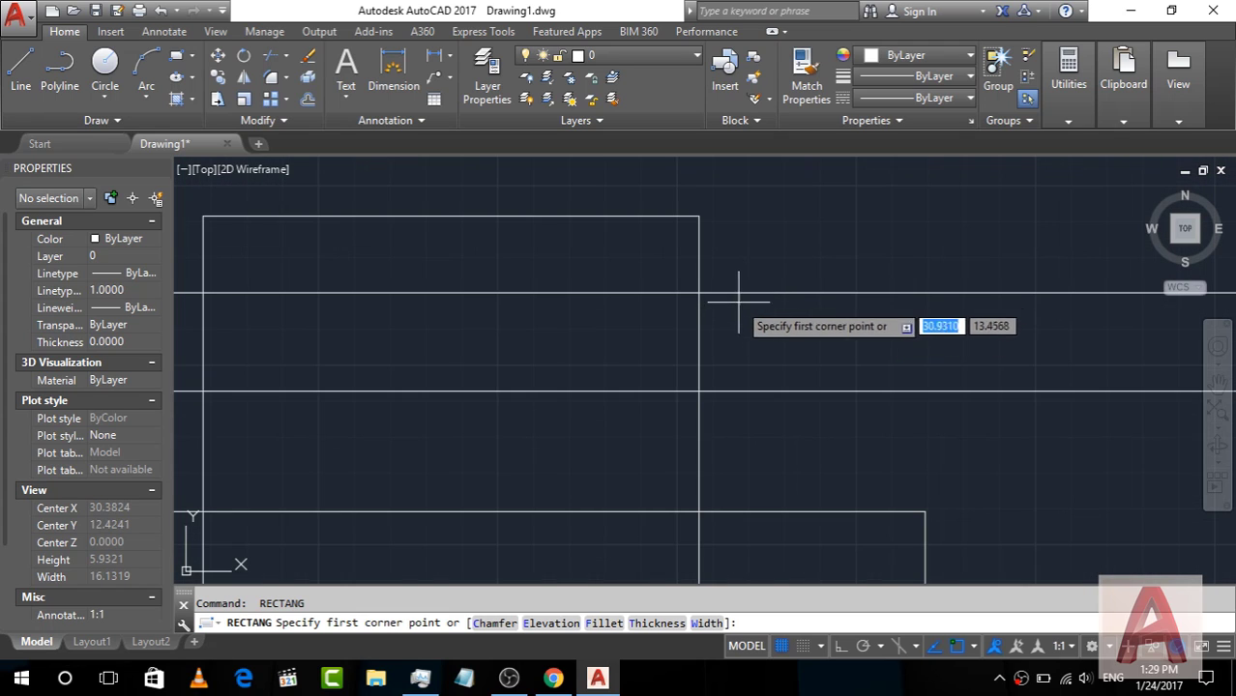
pyautogui.scroll(-3, 726, 296)
pyautogui.scroll(-2, 731, 427)
pyautogui.scroll(-1, 773, 397)
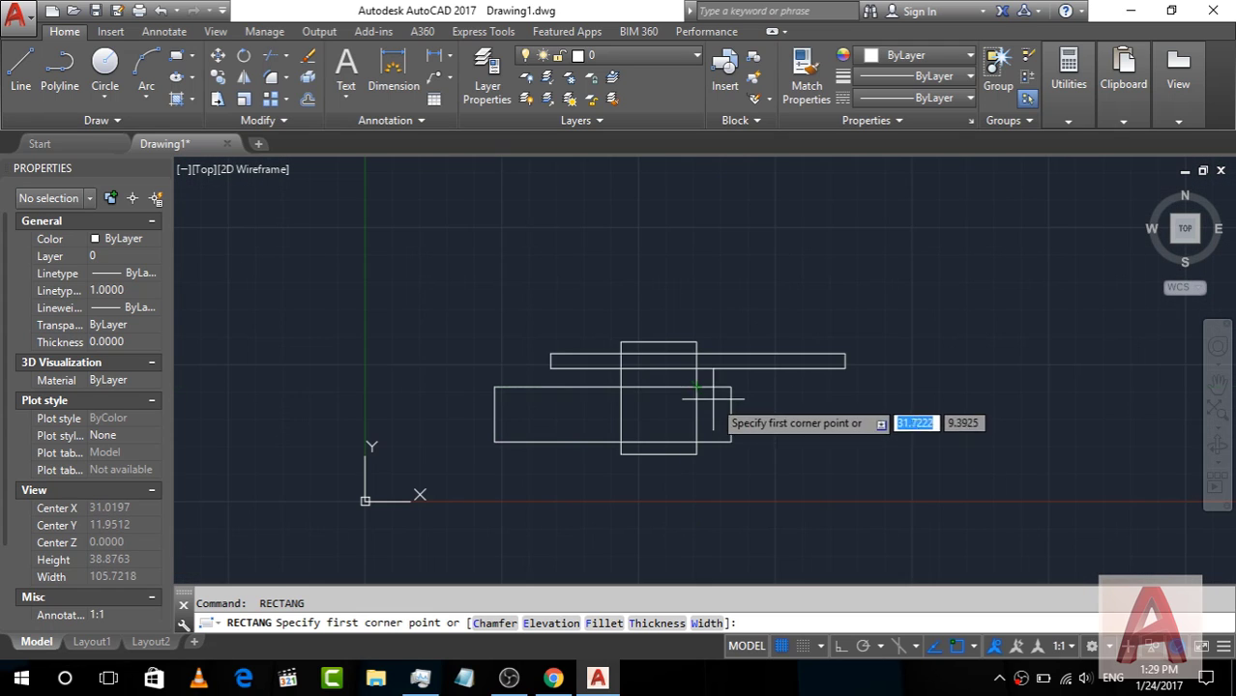
pyautogui.press('Escape')
pyautogui.scroll(-1, 837, 402)
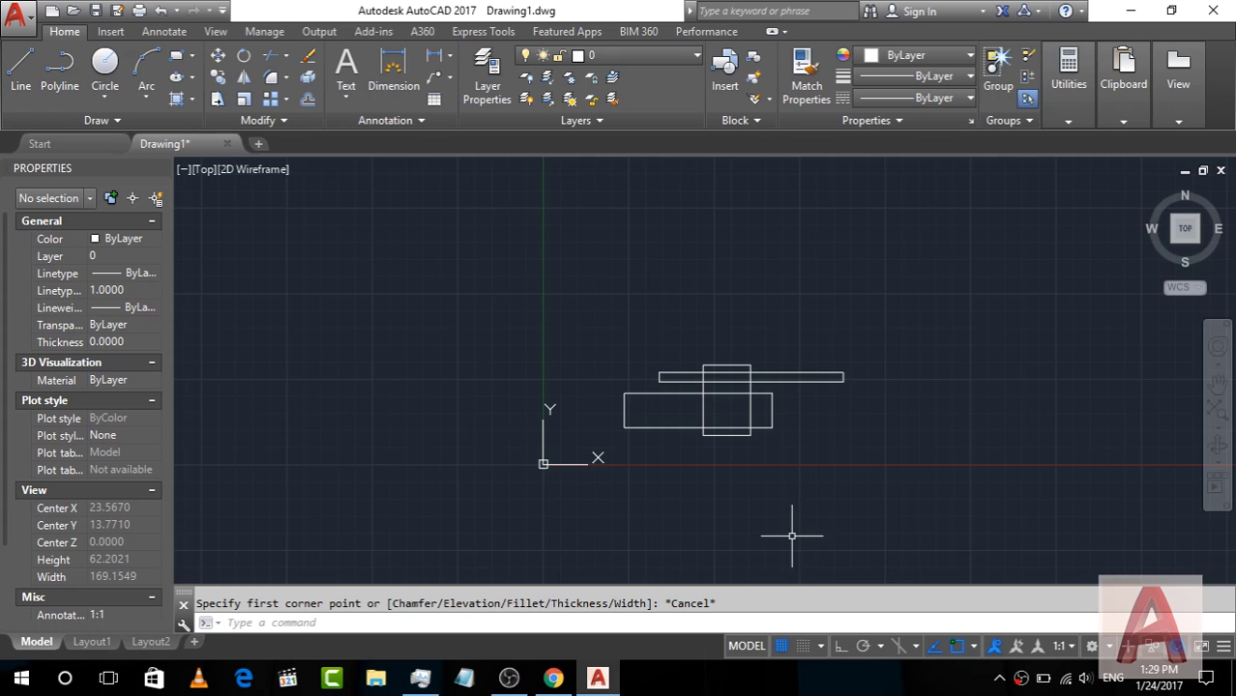
pyautogui.click(782, 646)
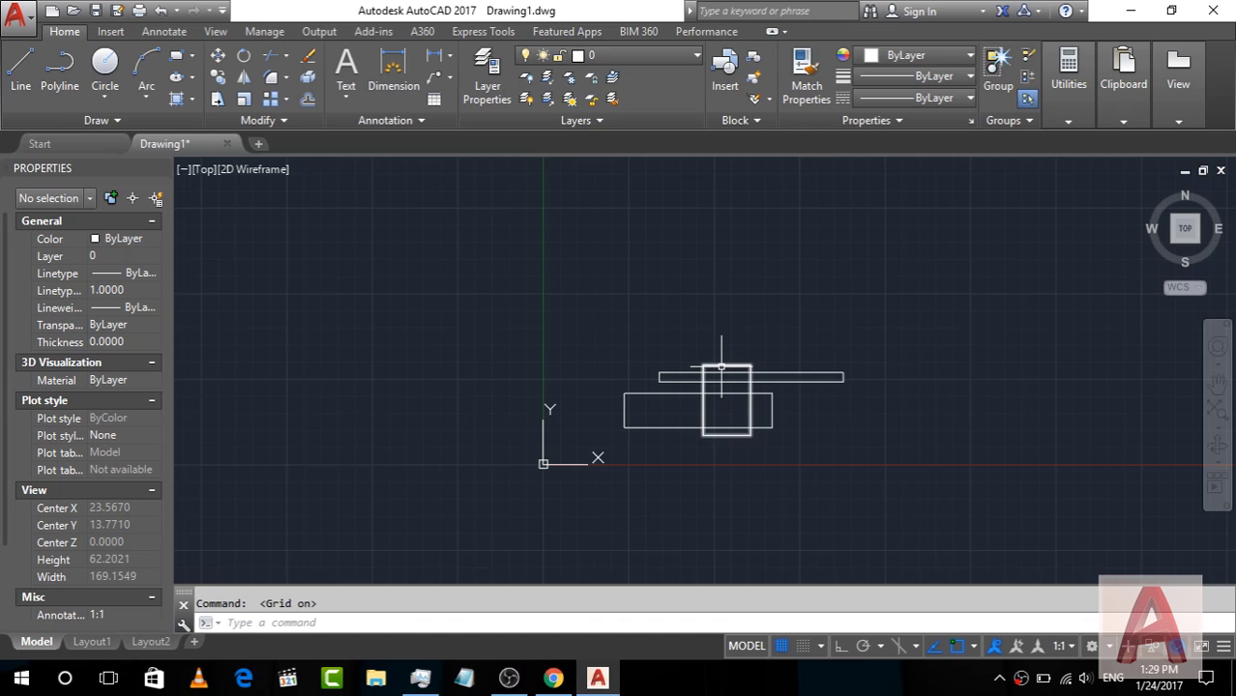
pyautogui.press('F7')
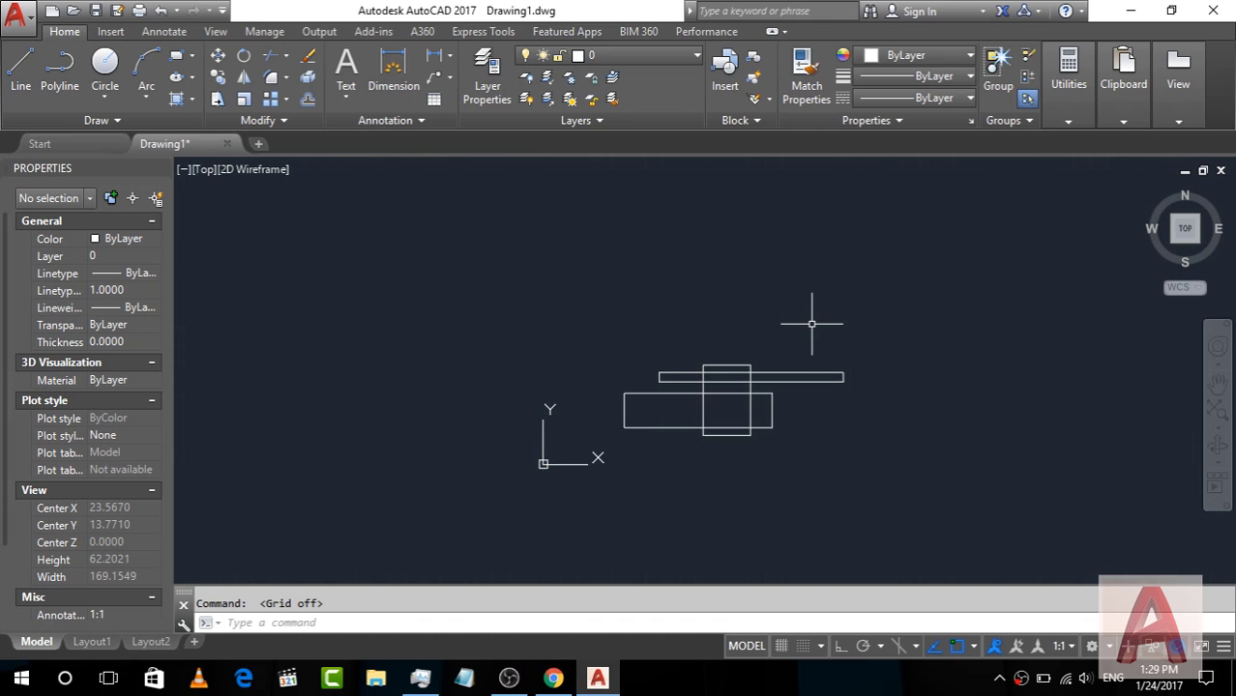
pyautogui.press('F7')
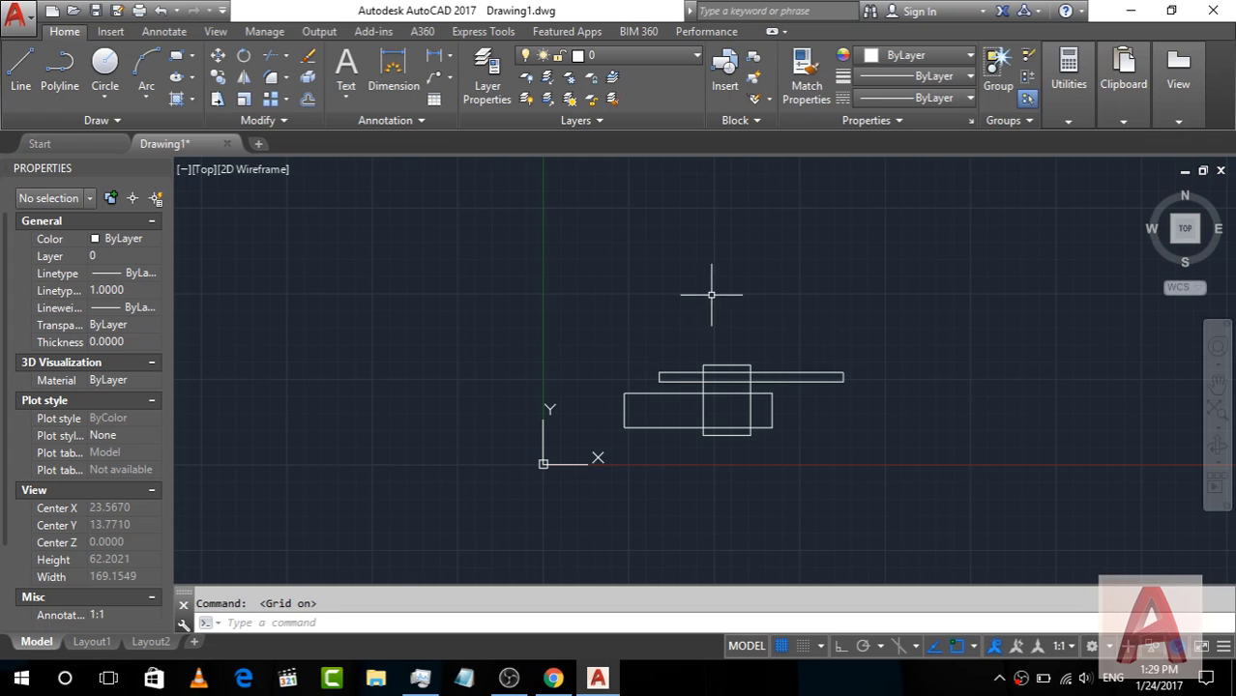
pyautogui.scroll(2, 717, 395)
pyautogui.scroll(3, 950, 564)
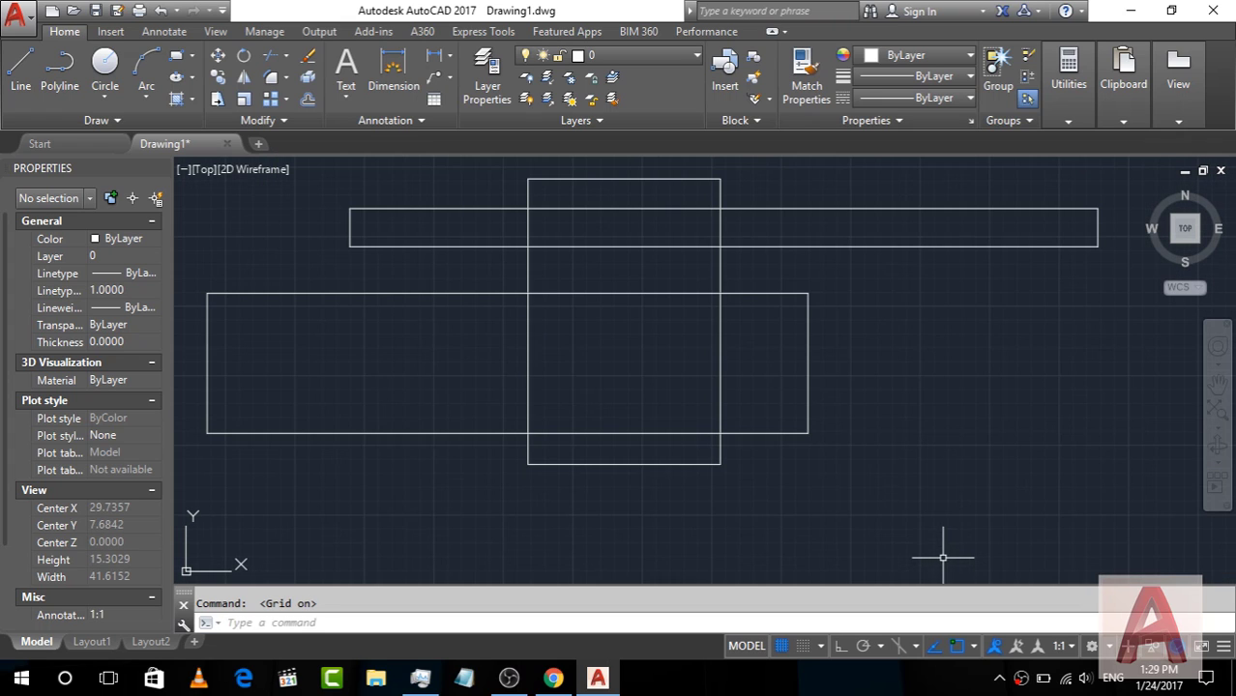
pyautogui.scroll(-2, 872, 518)
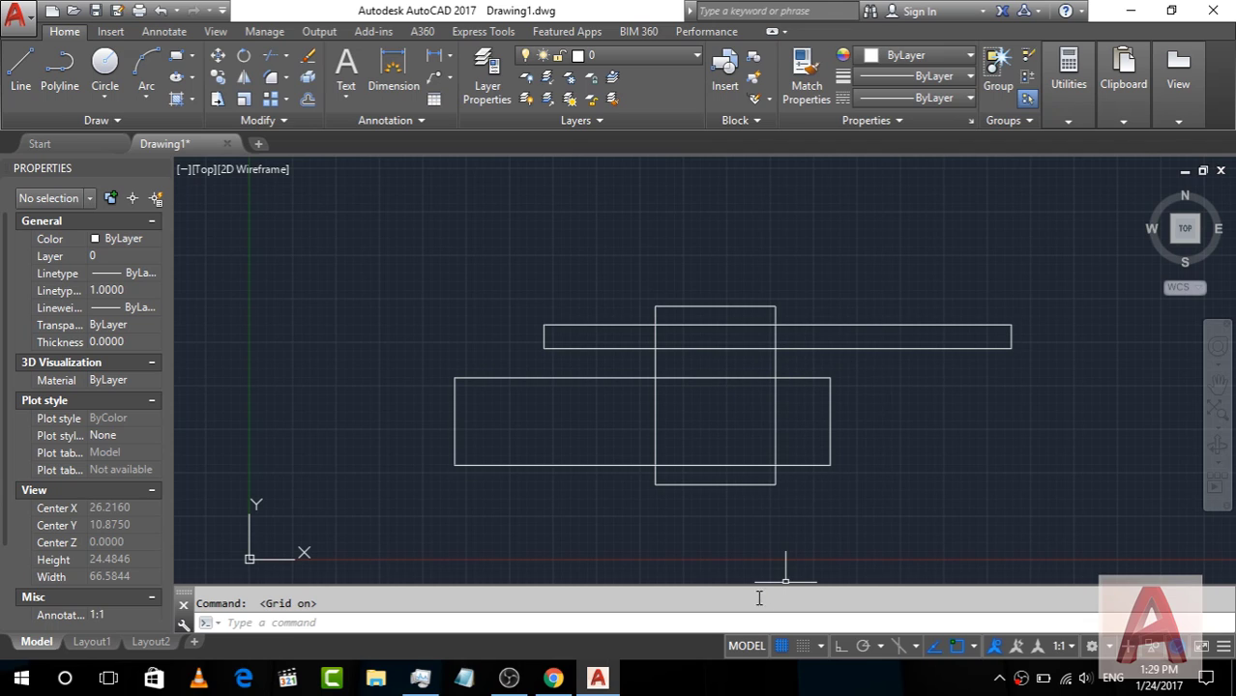
# Step: Set Grid X spacing and Grid Y spacing to 2 in Grid Settings
pyautogui.rightClick(781, 647)
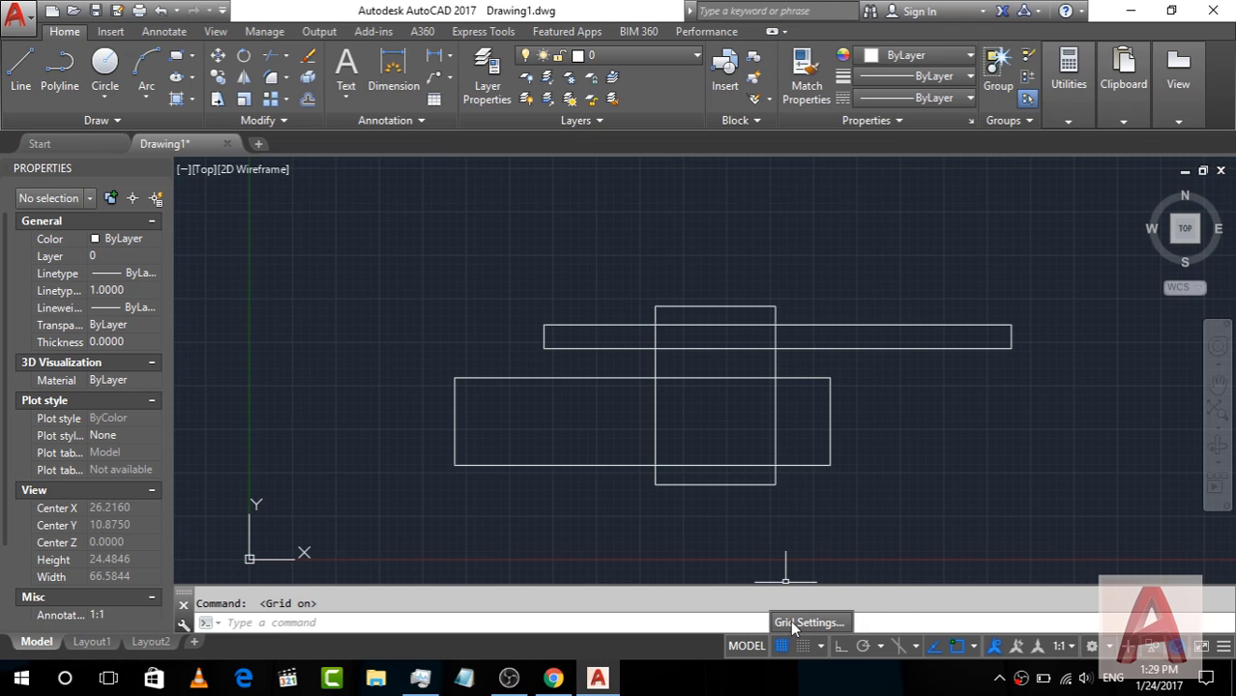
pyautogui.click(822, 622)
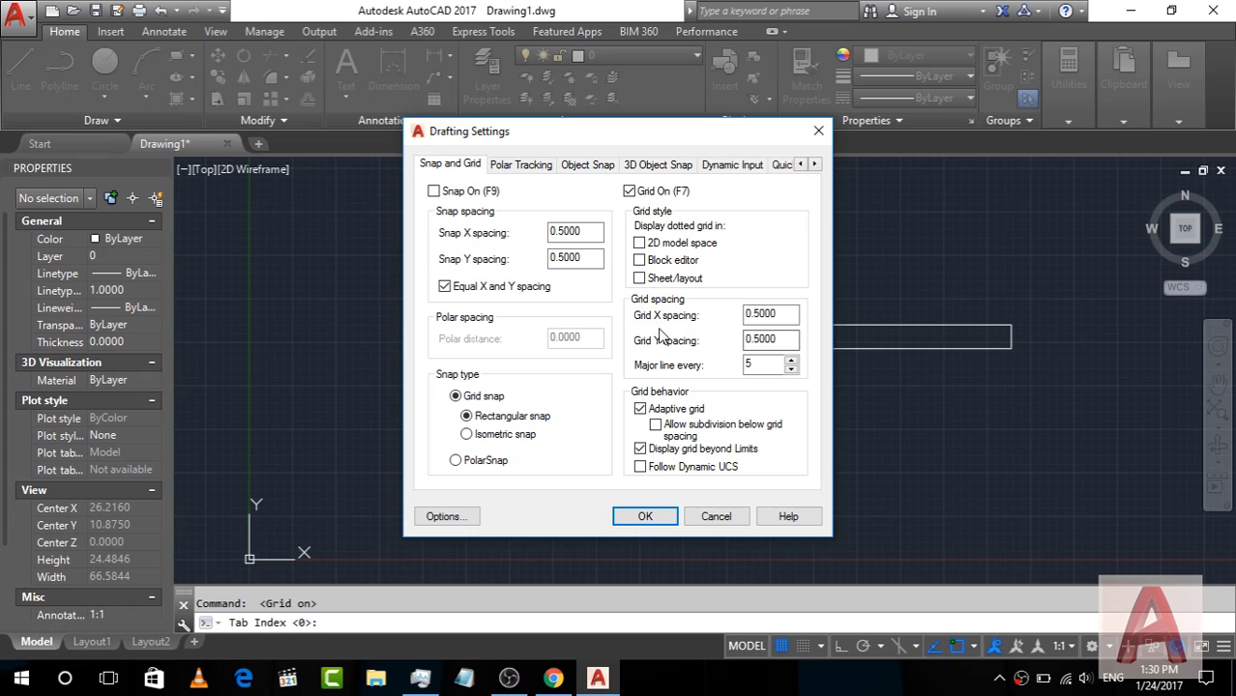
pyautogui.moveTo(785, 315); pyautogui.dragTo(715, 316)
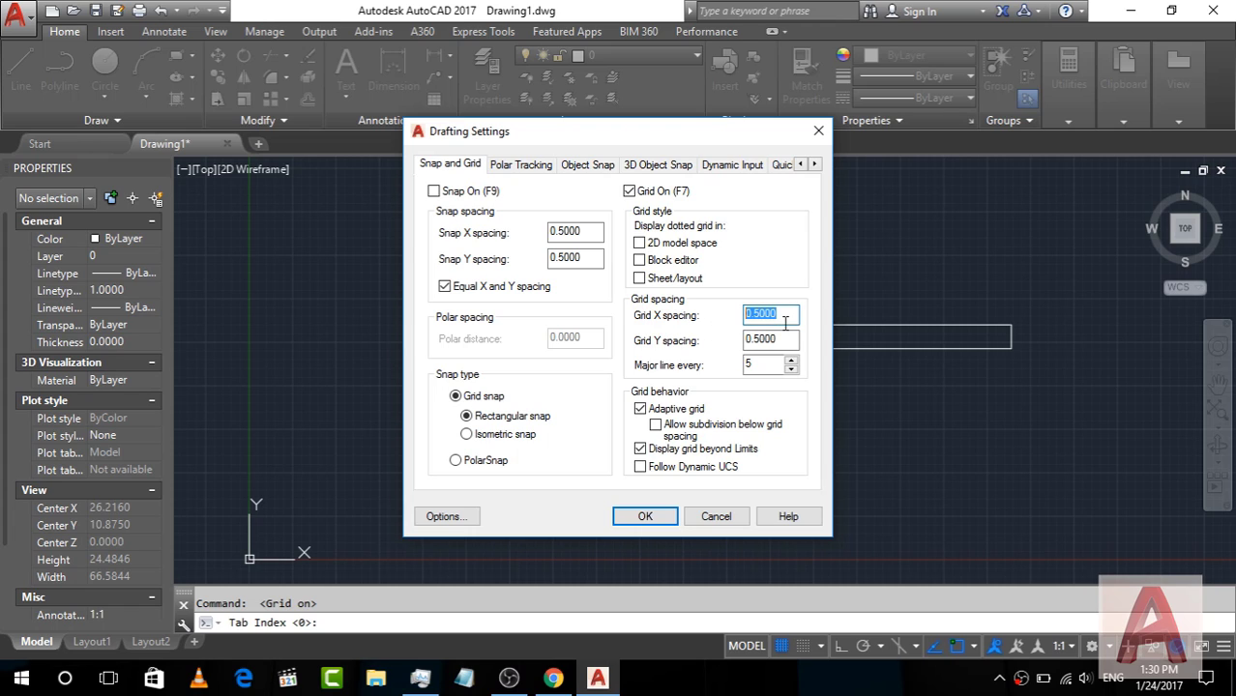
pyautogui.write('2')
pyautogui.press('Tab')
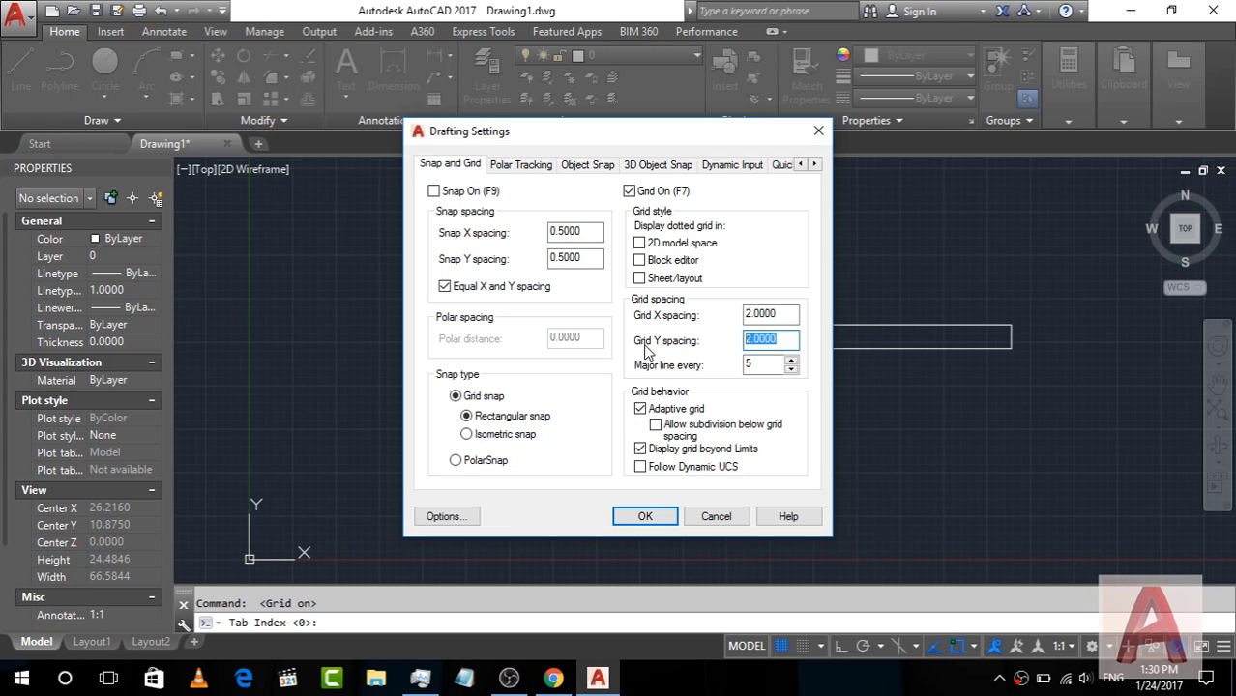
pyautogui.write('2')
pyautogui.press('Return')
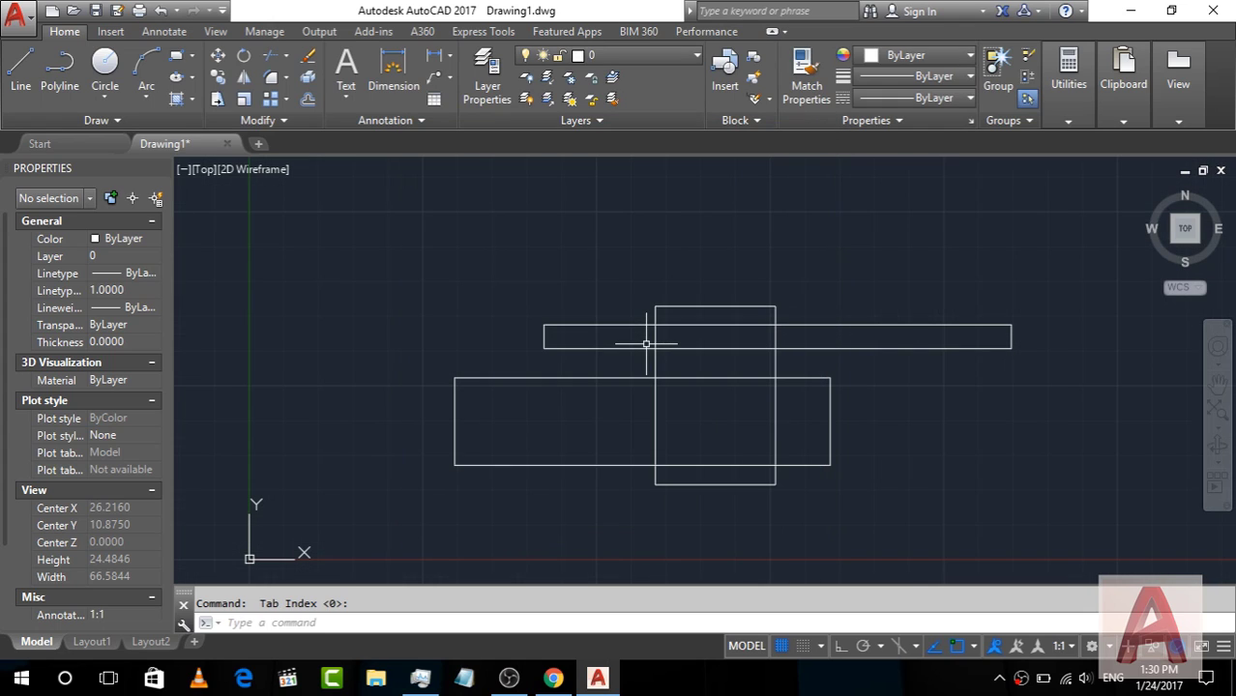
# Step: Zoom in and out to inspect the rectangles against the new 2-unit grid
pyautogui.scroll(4, 480, 399)
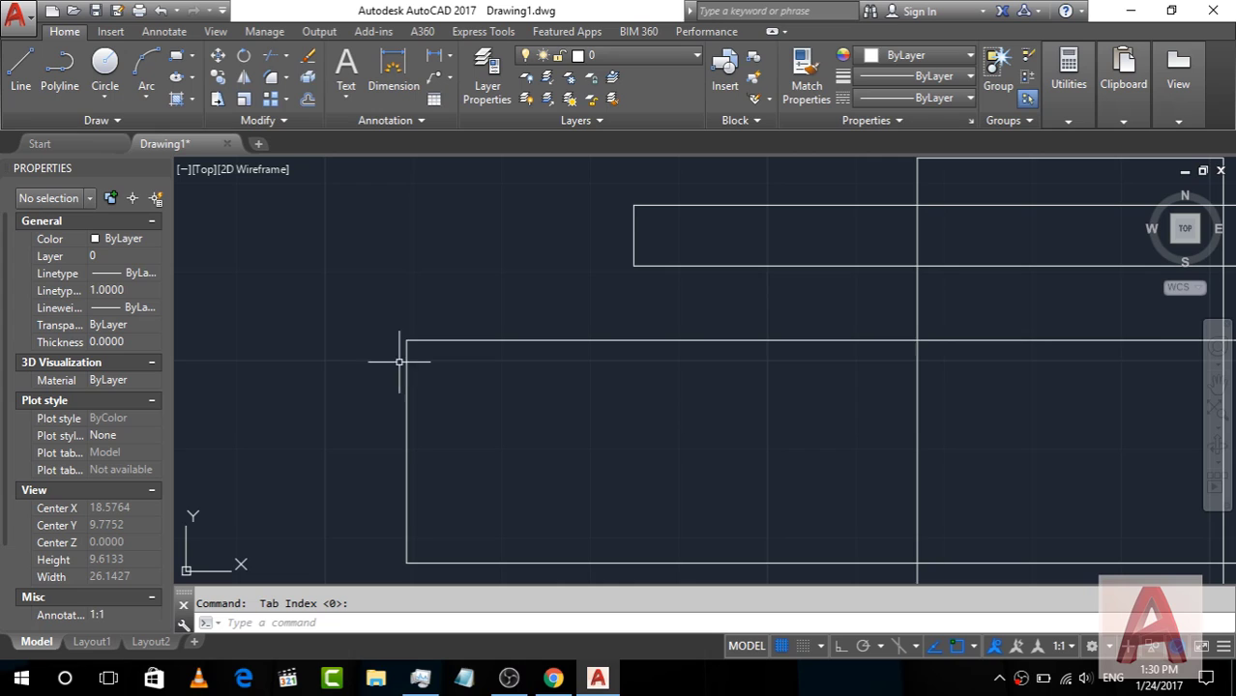
pyautogui.scroll(-3, 621, 386)
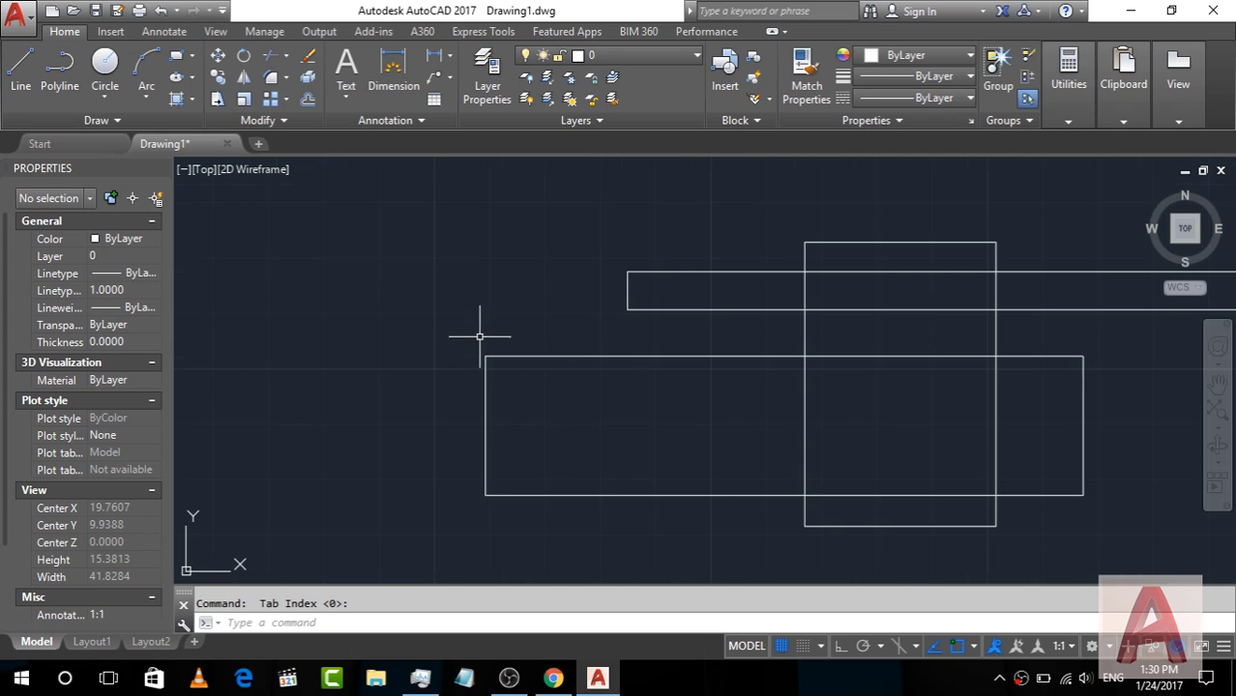
pyautogui.scroll(-1, 479, 336)
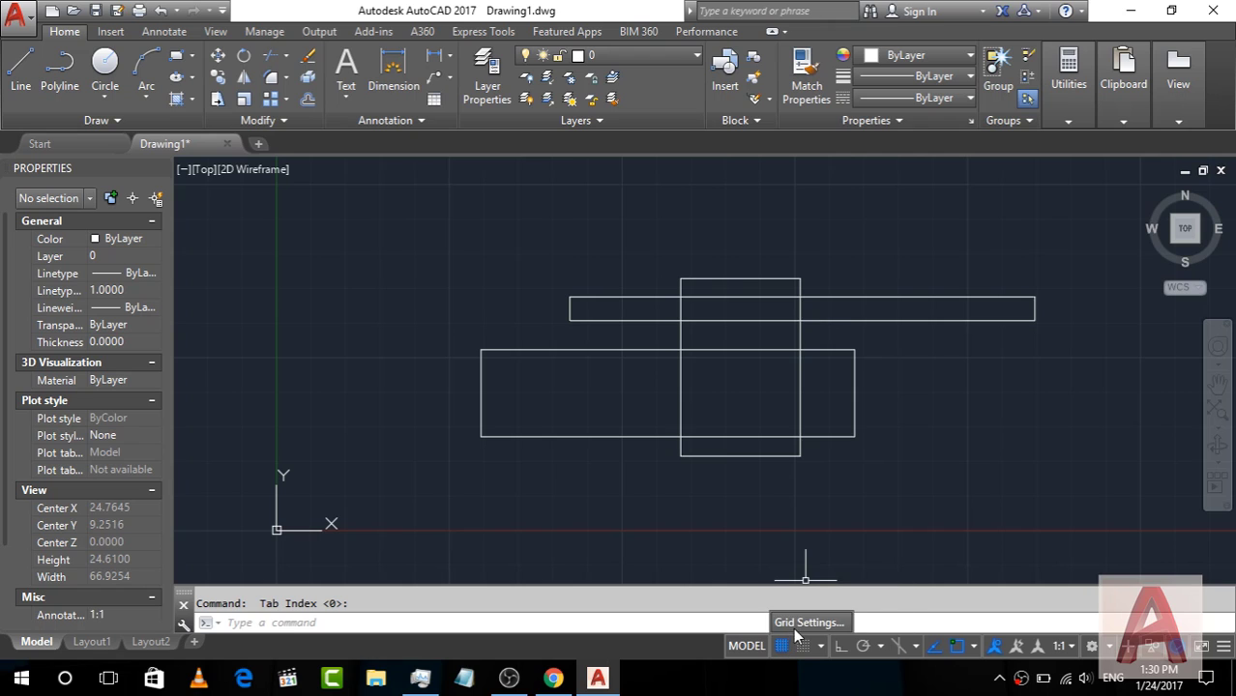
# Step: Set 'Major line every' to 10 in Drafting Settings and apply it
pyautogui.click(808, 622)
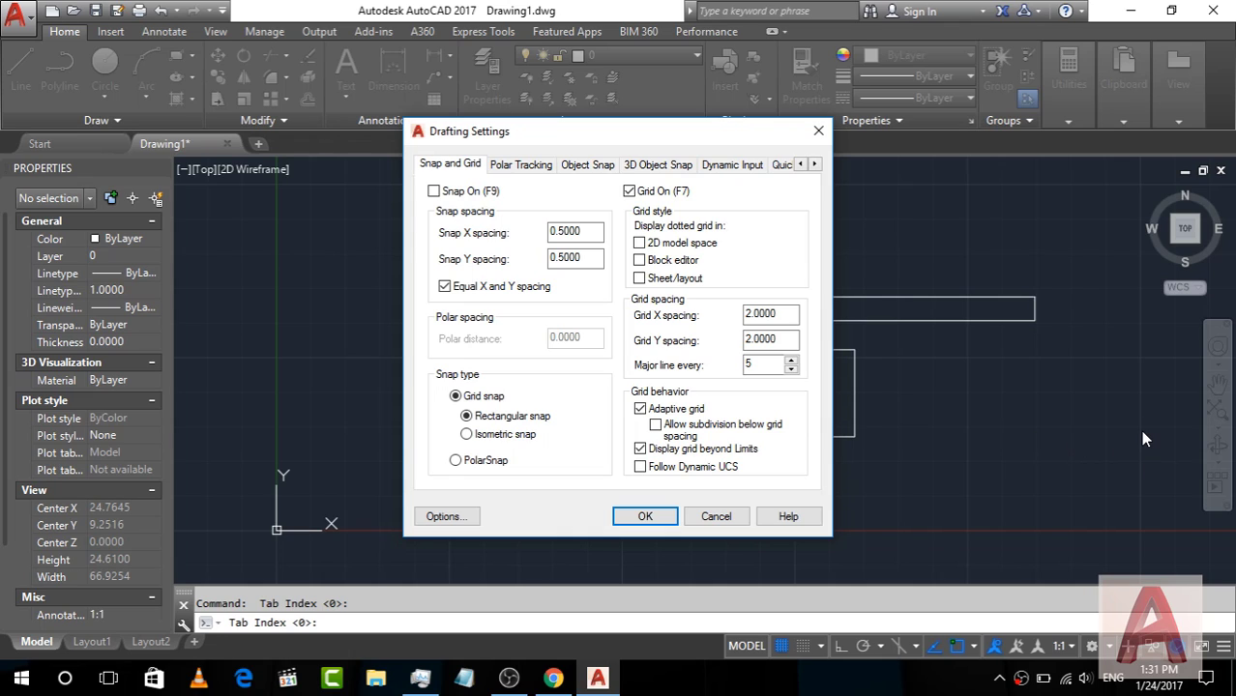
pyautogui.doubleClick(757, 364)
pyautogui.write('10')
pyautogui.click(644, 517)
pyautogui.scroll(-2, 612, 469)
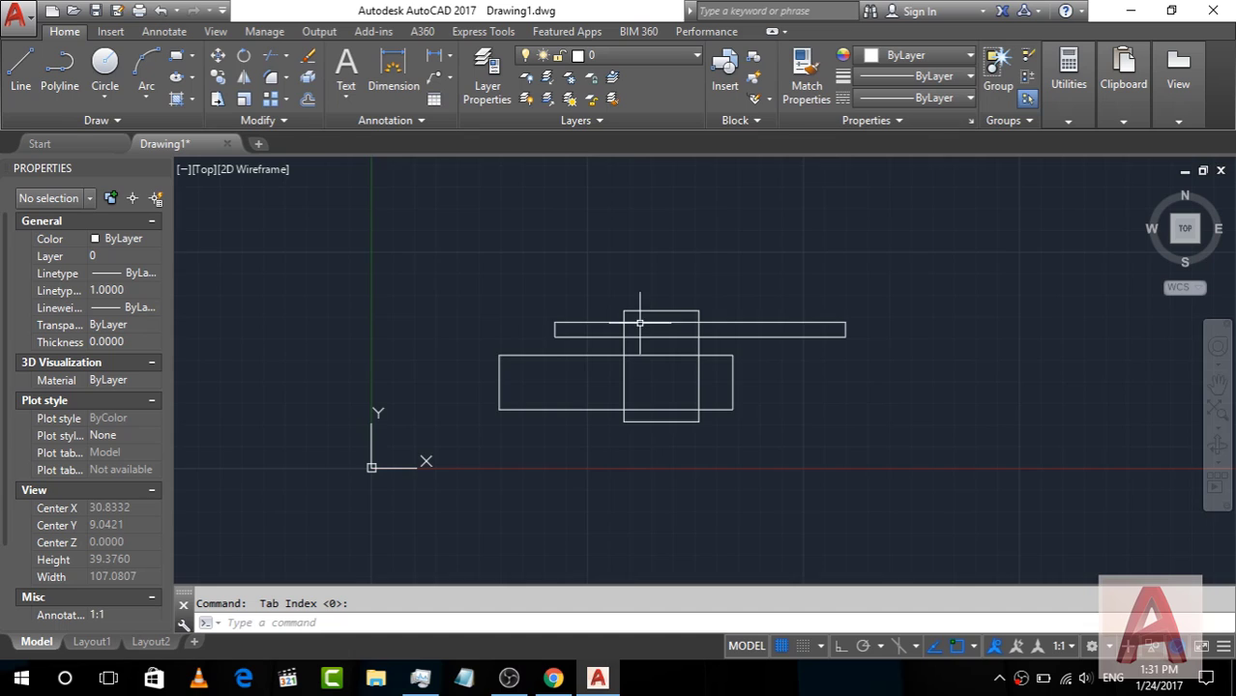
pyautogui.scroll(4, 904, 225)
pyautogui.scroll(-2, 493, 321)
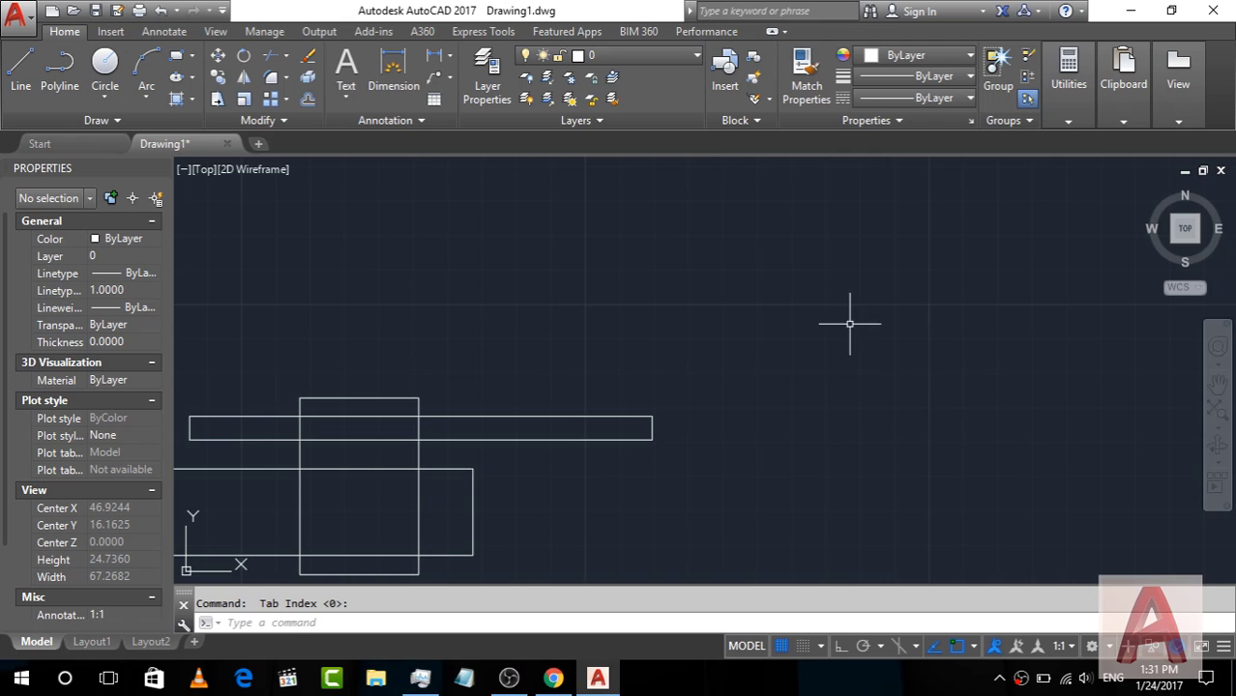
pyautogui.scroll(-4, 711, 358)
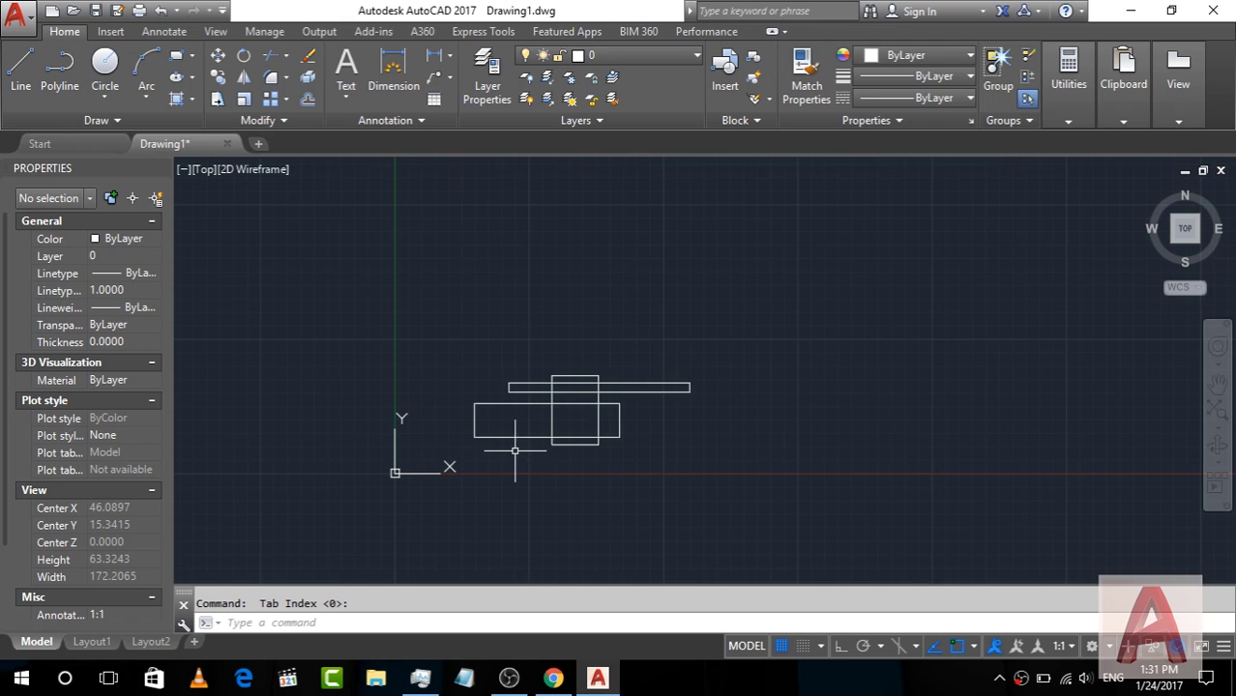
pyautogui.scroll(7, 510, 448)
pyautogui.scroll(-3, 483, 456)
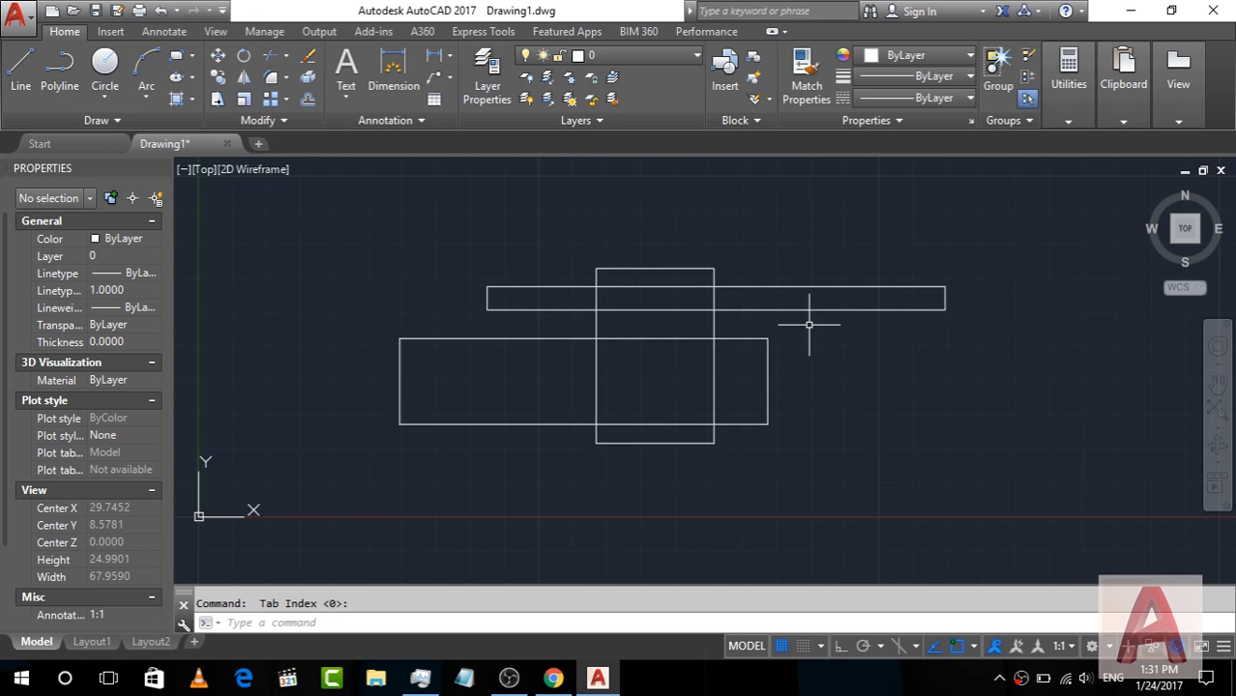
# Step: Enter a snap X spacing of 2 in Drafting Settings
pyautogui.rightClick(783, 648)
pyautogui.click(785, 622)
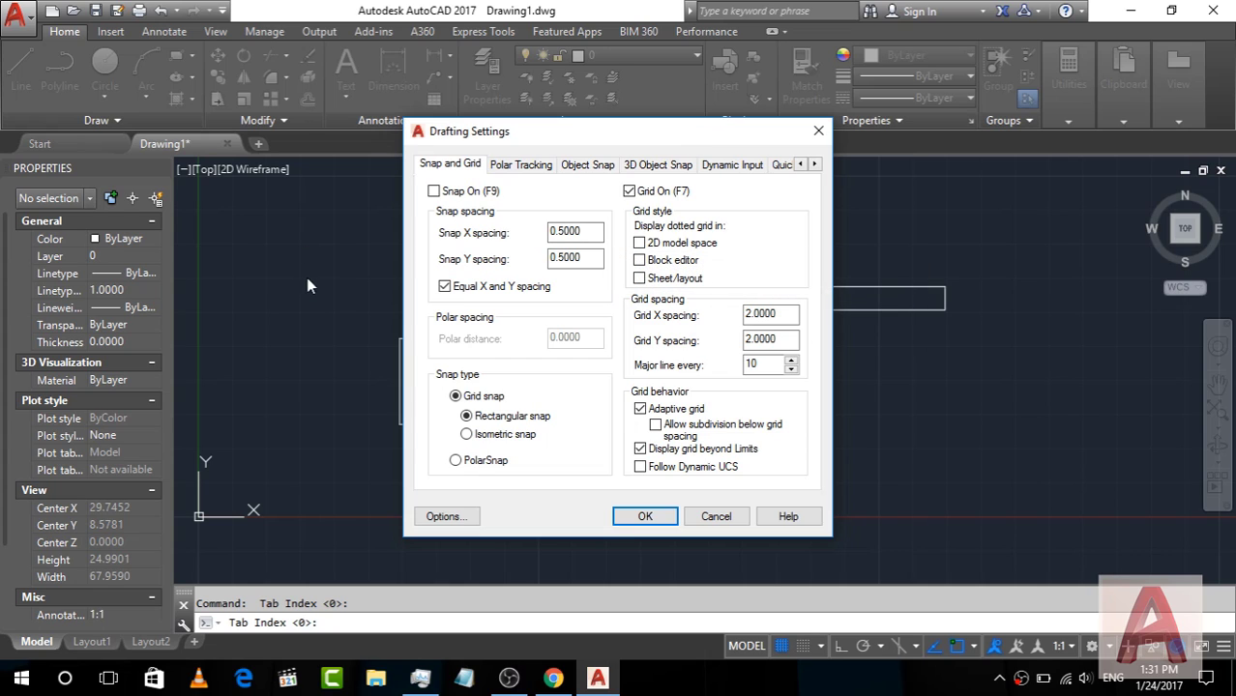
pyautogui.doubleClick(597, 234)
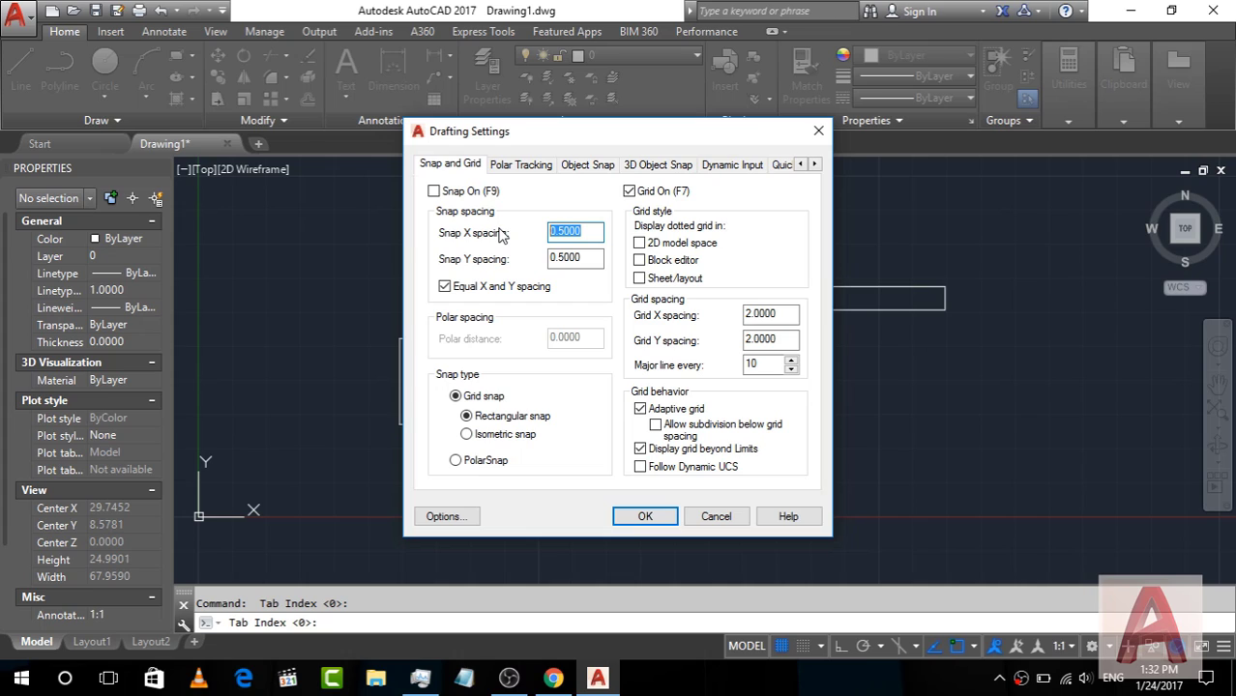
pyautogui.write('2')
pyautogui.click(596, 262)
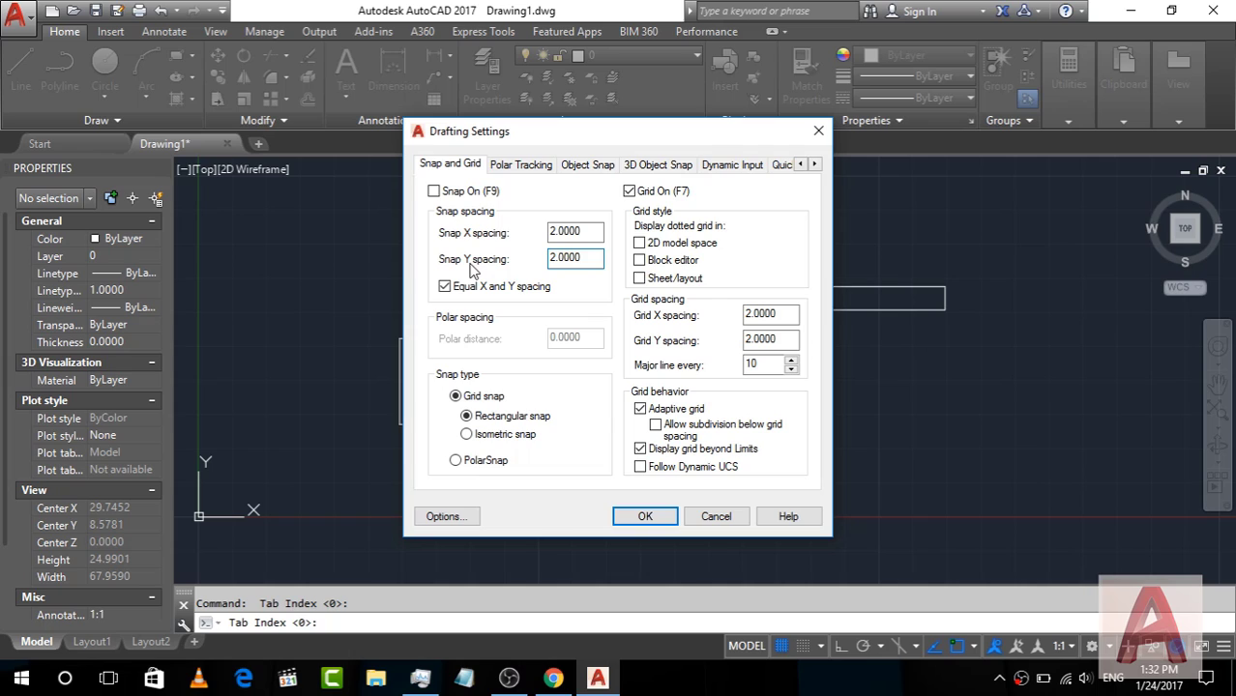
# Step: Try a separate snap Y spacing of 50, then restore equal X and Y spacing and apply
pyautogui.click(445, 288)
pyautogui.click(580, 259)
pyautogui.moveTo(580, 259); pyautogui.dragTo(530, 257)
pyautogui.write('50')
pyautogui.press('Tab')
pyautogui.click(444, 288)
pyautogui.click(645, 516)
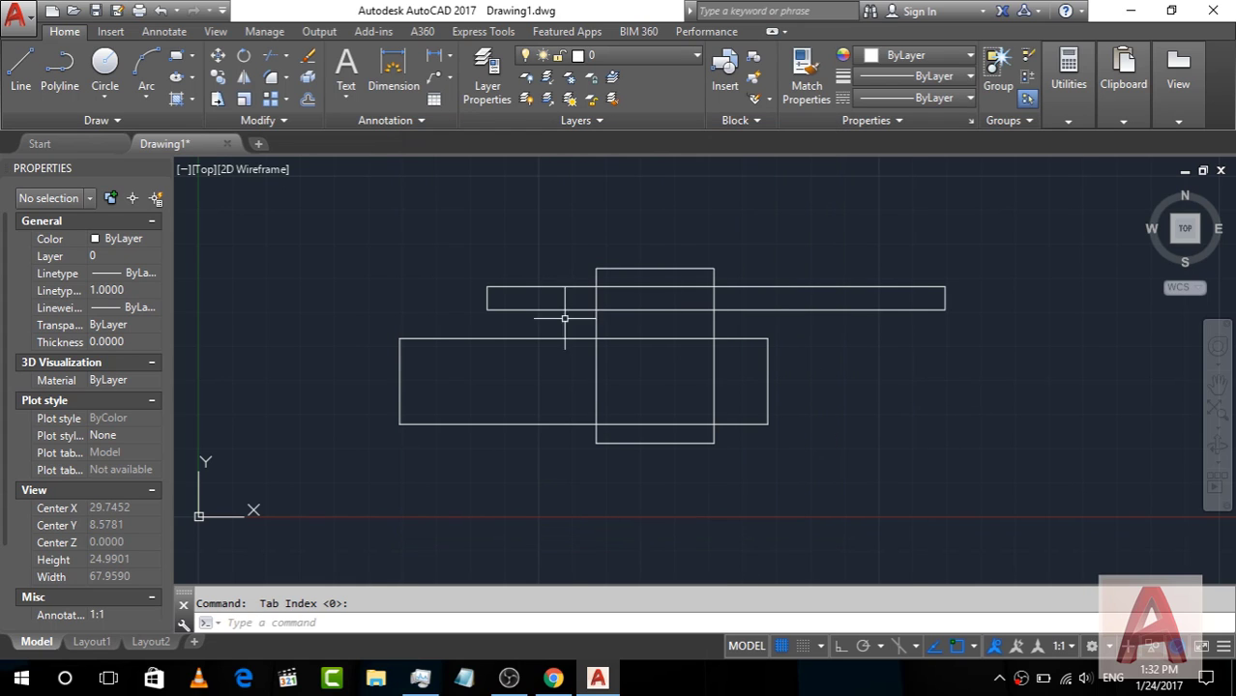
pyautogui.scroll(-1, 581, 465)
pyautogui.scroll(1, 569, 299)
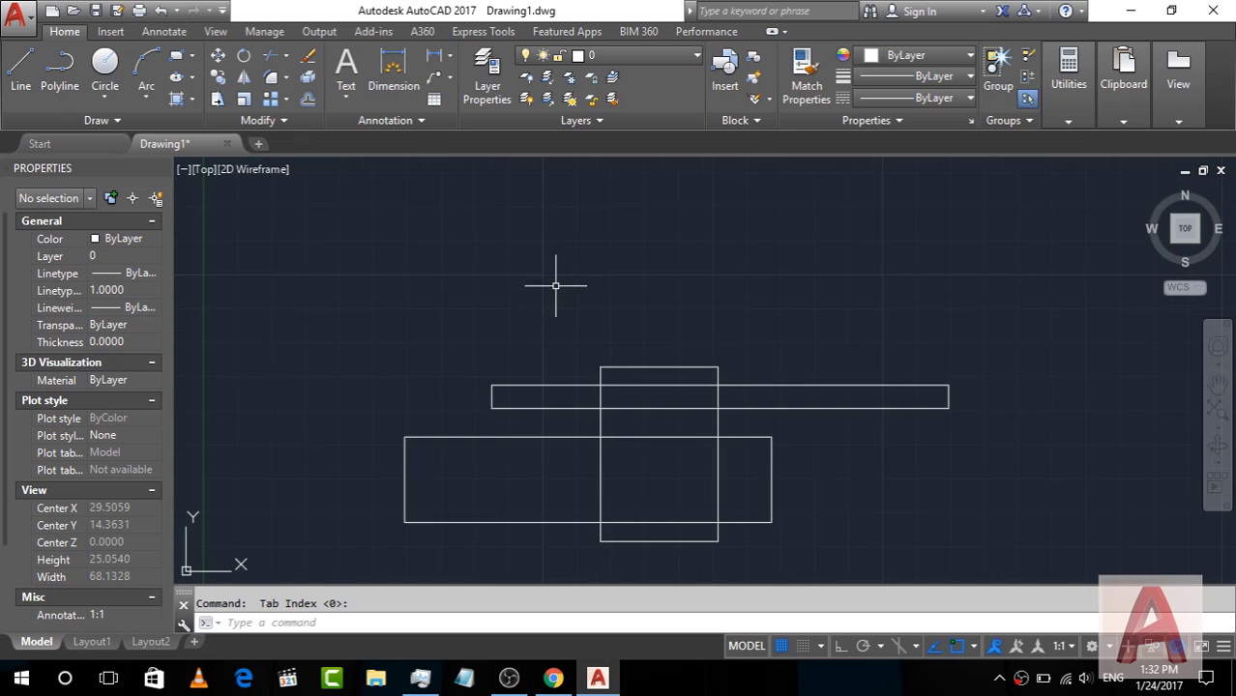